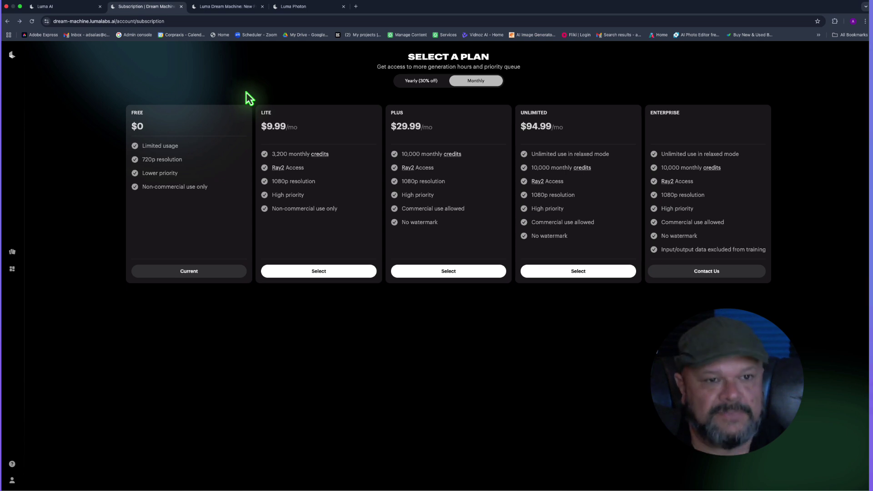
# Look over the Luma Dream Machine landing page and its interior design visuals.
pyautogui.click(214, 7)
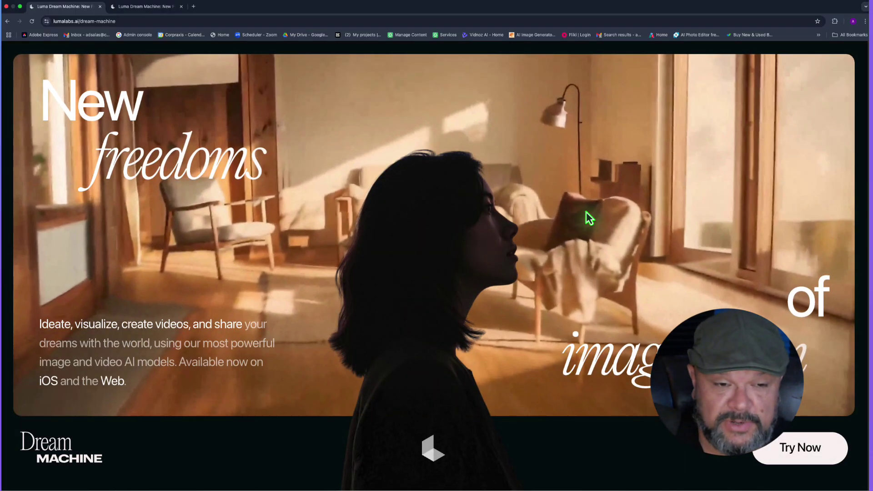
pyautogui.scroll(-5, 586, 212)
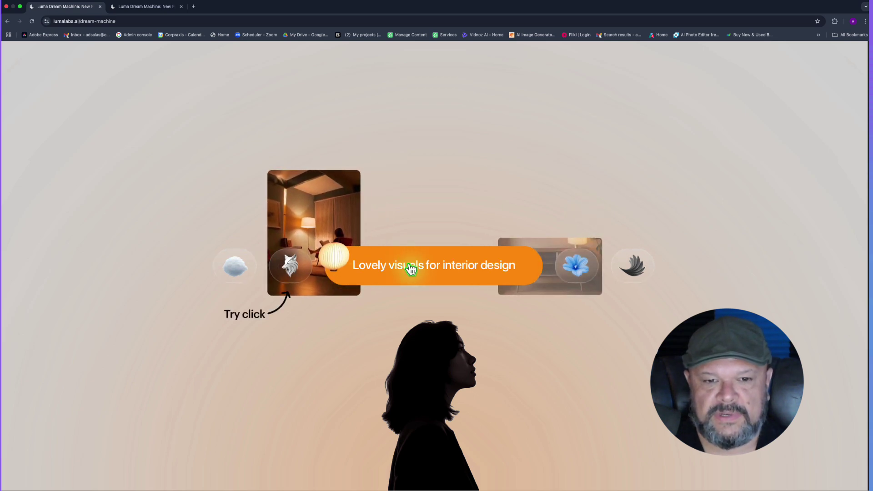
pyautogui.scroll(5, 630, 197)
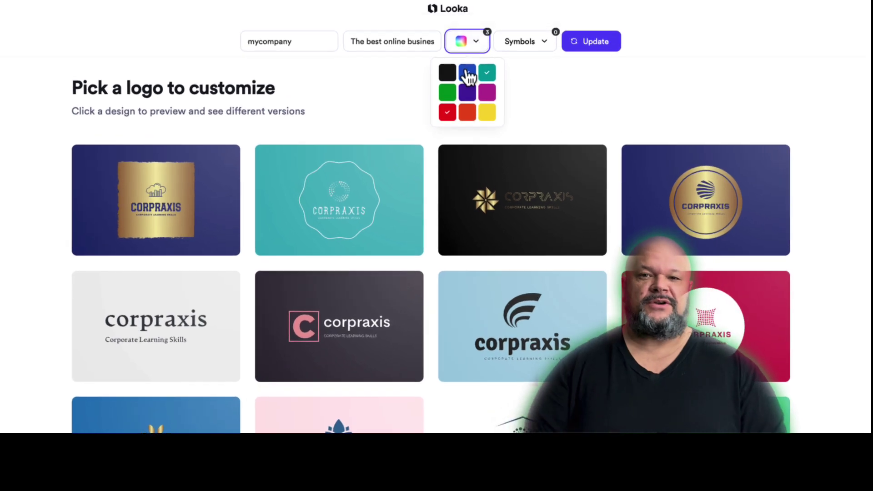
# In Looka, choose three logo colours including orange and yellow, and add the Mountain symbol keyword.
pyautogui.click(483, 78)
pyautogui.click(447, 117)
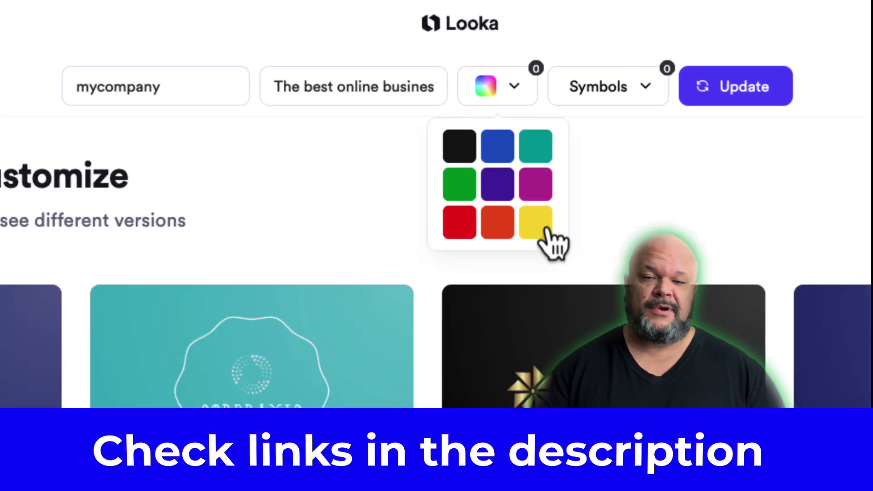
pyautogui.click(518, 167)
pyautogui.click(481, 162)
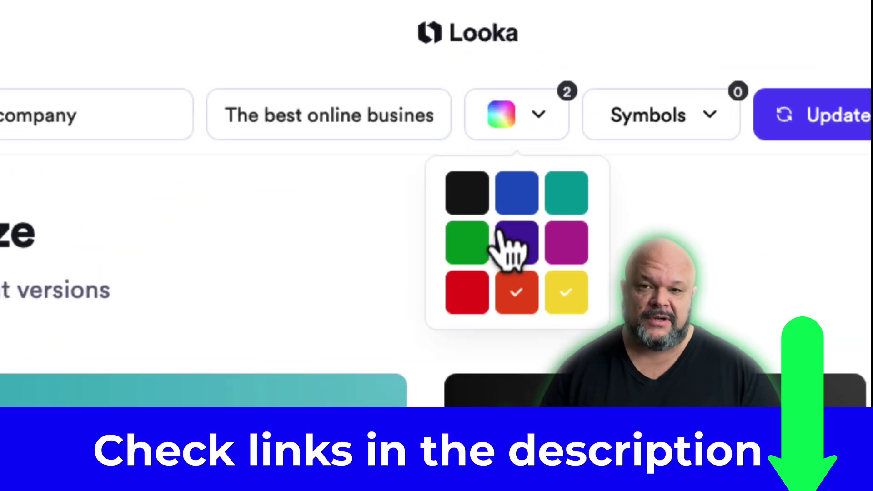
pyautogui.click(496, 197)
pyautogui.click(636, 95)
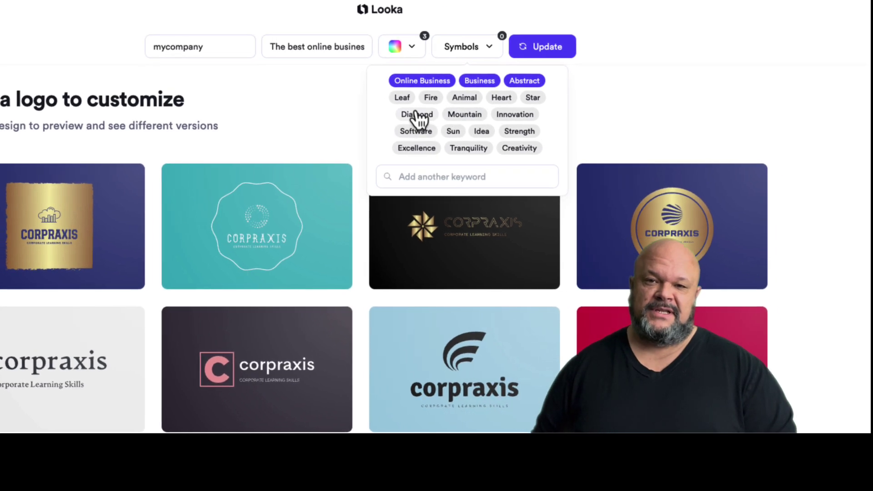
pyautogui.click(461, 115)
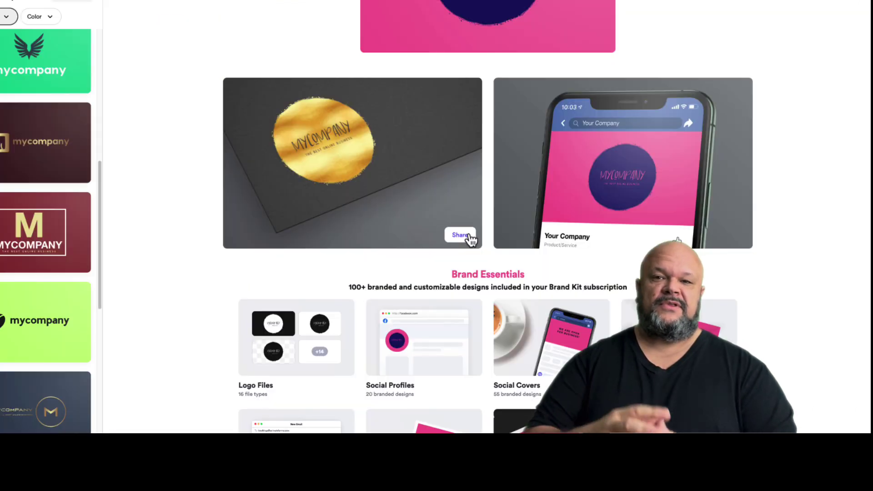
# Examine the mycompany logo preview page, including the brand essentials, colour palette and stationery mockups.
pyautogui.scroll(-4, 468, 239)
pyautogui.scroll(-6, 469, 240)
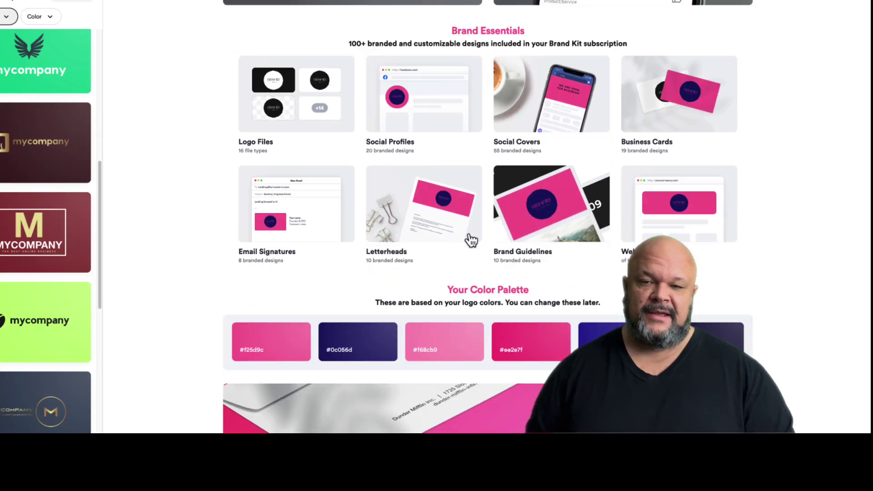
pyautogui.scroll(-1, 468, 234)
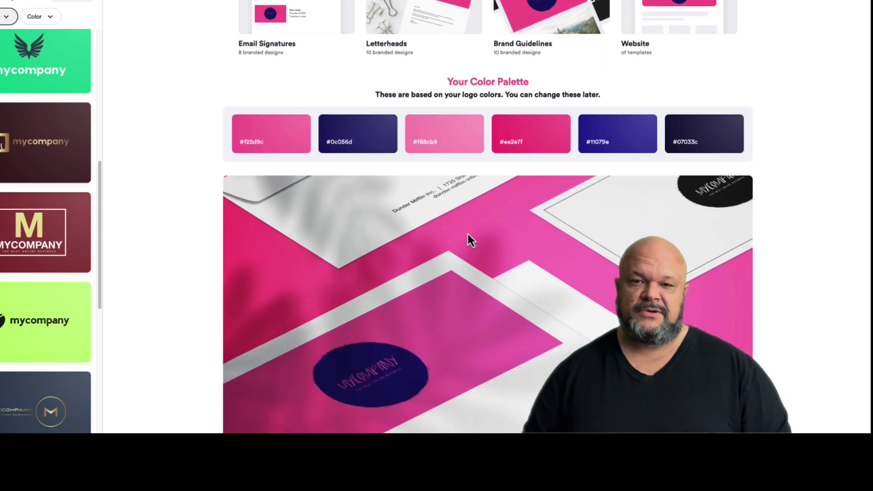
pyautogui.scroll(-1, 468, 236)
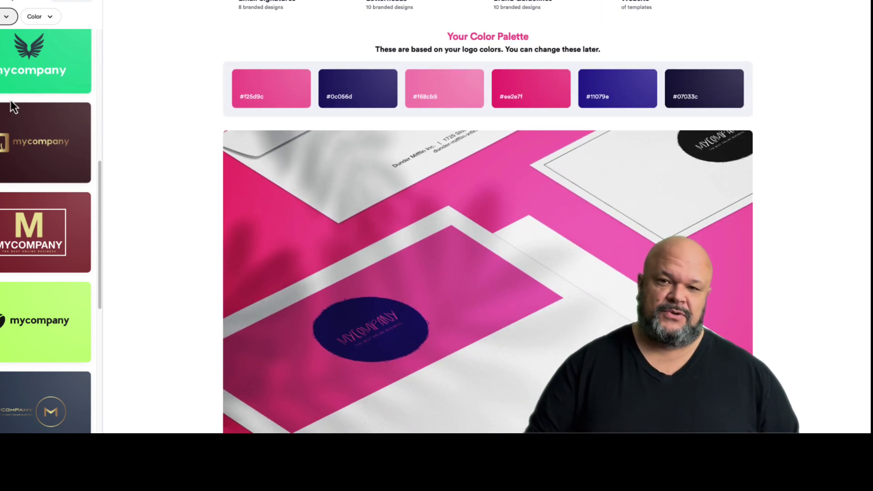
pyautogui.scroll(5, 471, 240)
pyautogui.scroll(-4, 471, 240)
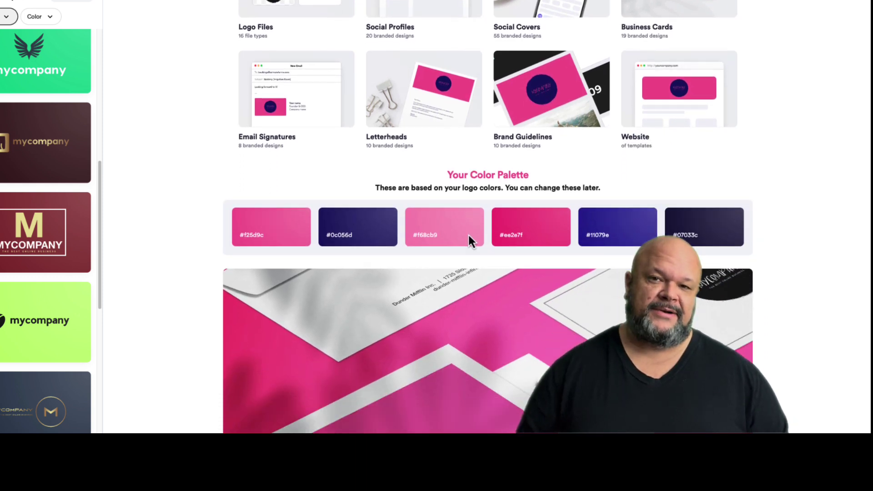
pyautogui.scroll(-1, 468, 233)
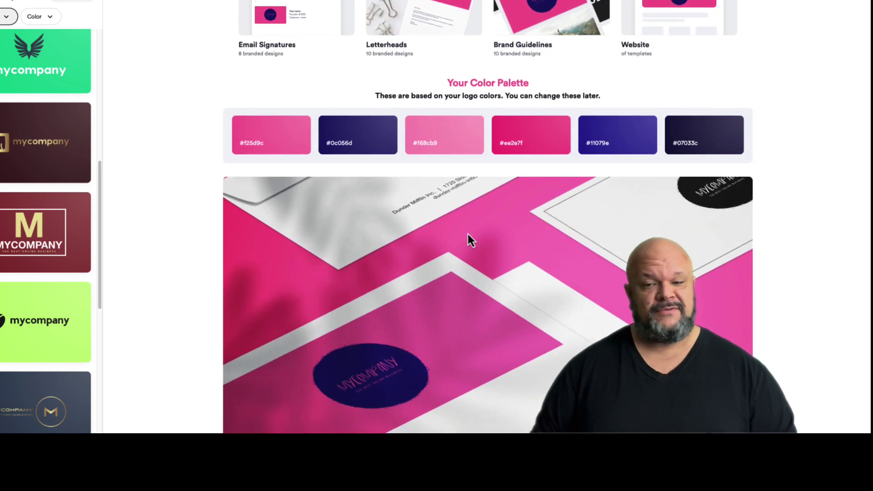
pyautogui.scroll(-1, 468, 233)
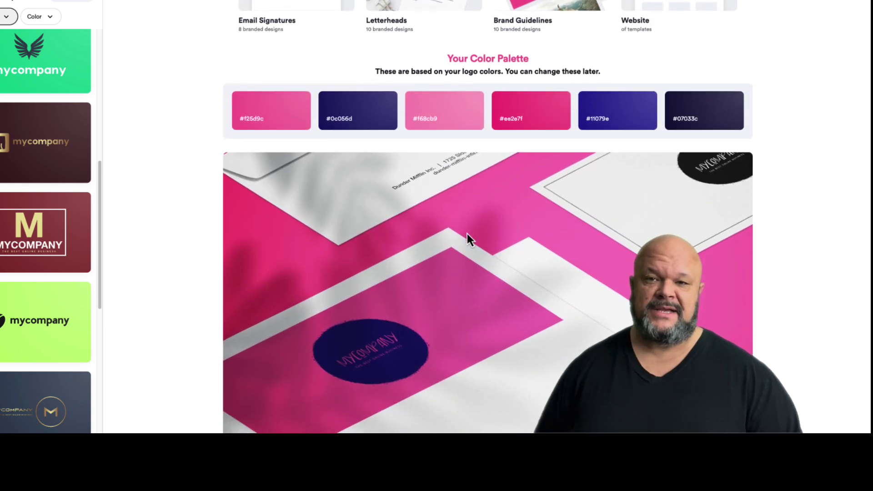
pyautogui.scroll(-1, 468, 233)
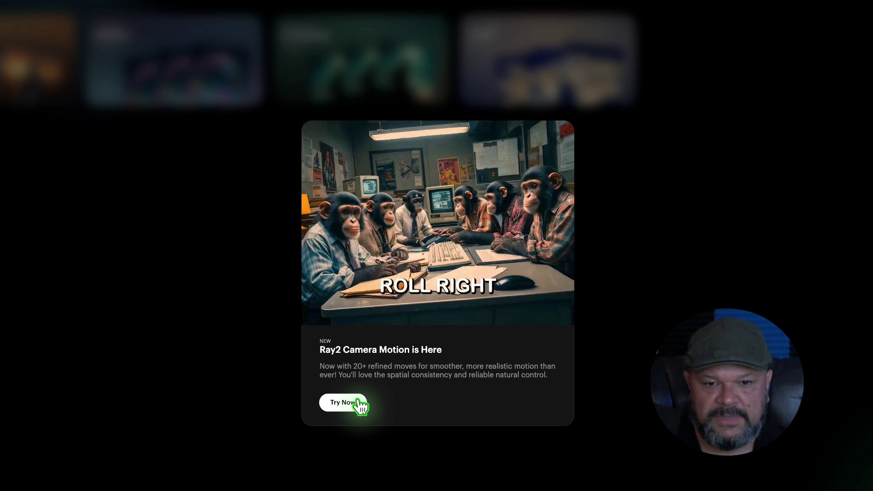
# Enter Luma Dream Machine from the Ray2 Camera Motion announcement, look at the Timeless Elegance board and return to the boards overview.
pyautogui.click(358, 401)
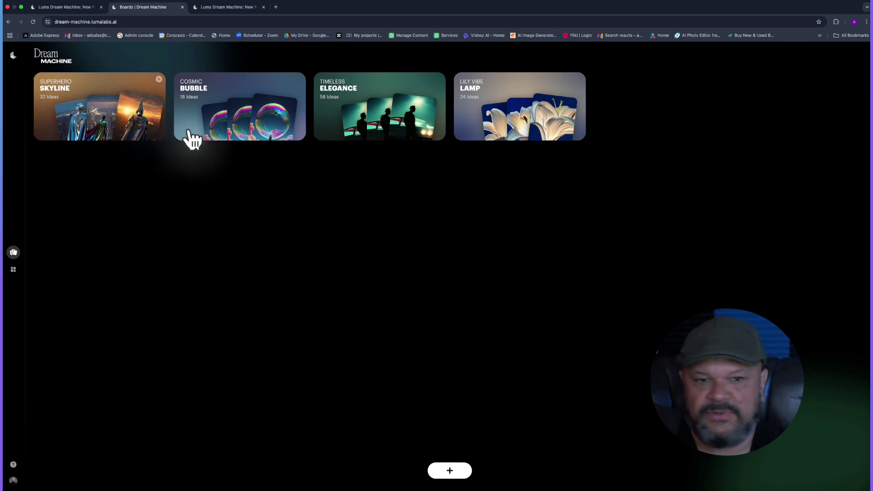
pyautogui.click(349, 116)
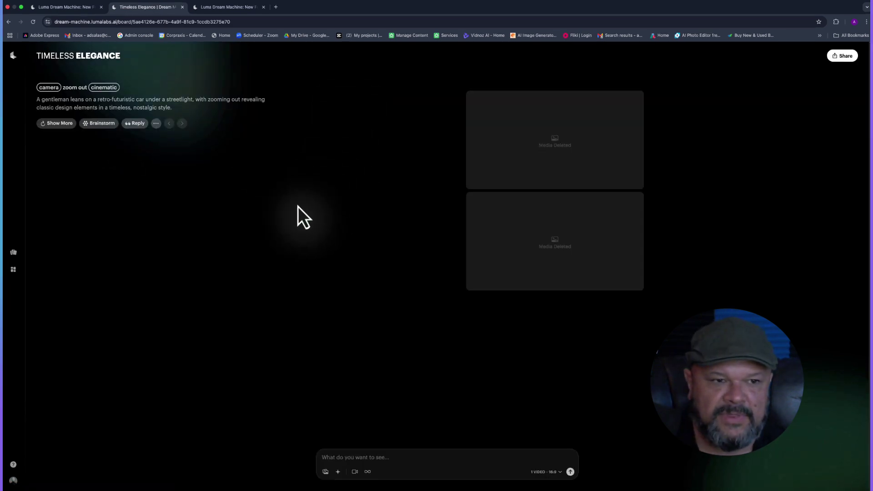
pyautogui.click(13, 252)
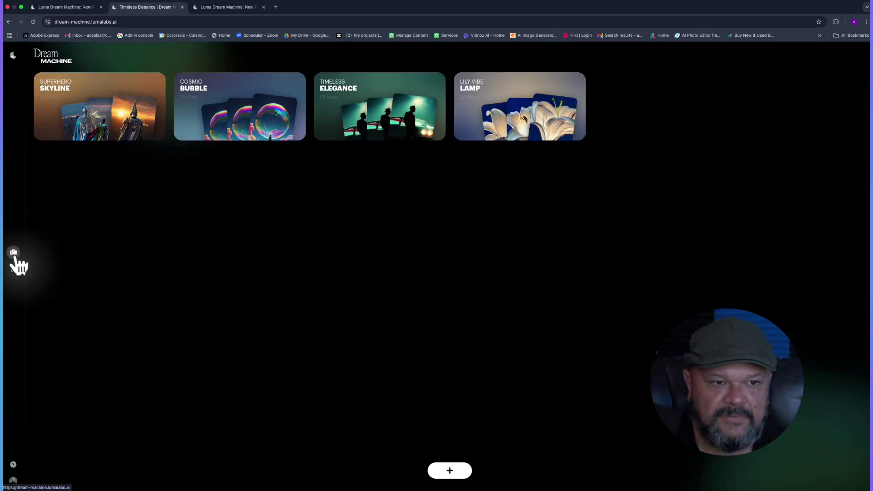
# Open the Superhero Skyline board and view its silver-caped and fiery-caped superhero images at full size.
pyautogui.click(102, 109)
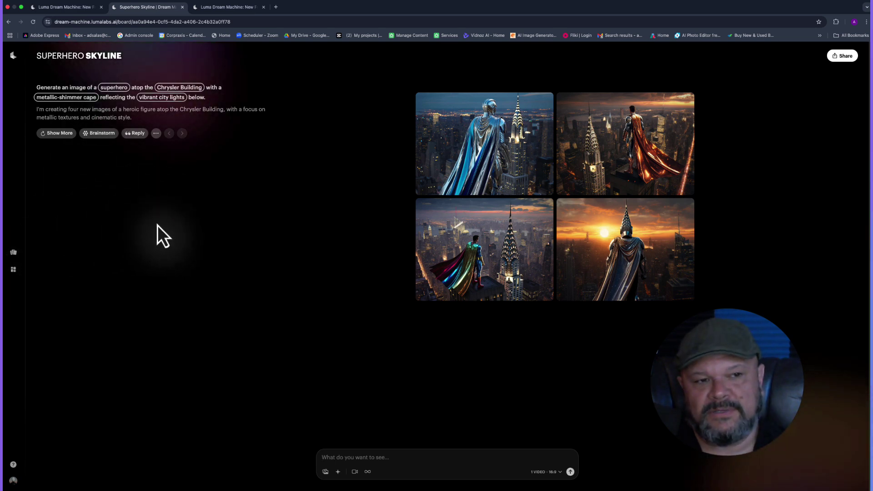
pyautogui.click(502, 150)
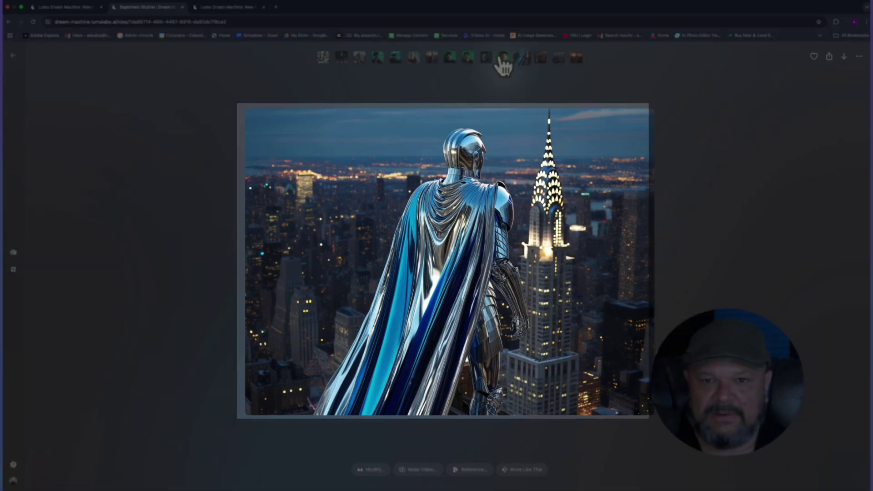
pyautogui.click(540, 61)
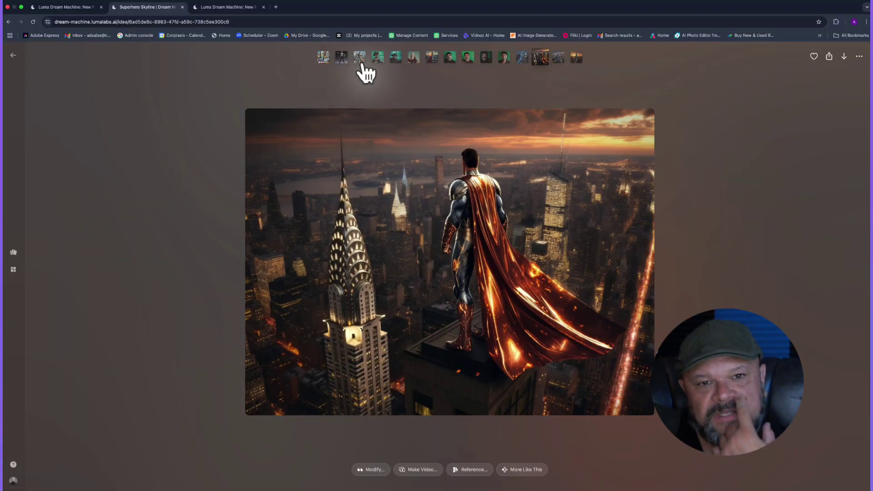
# Compare the four generated portraits of a man in a black cap against a green background.
pyautogui.click(450, 60)
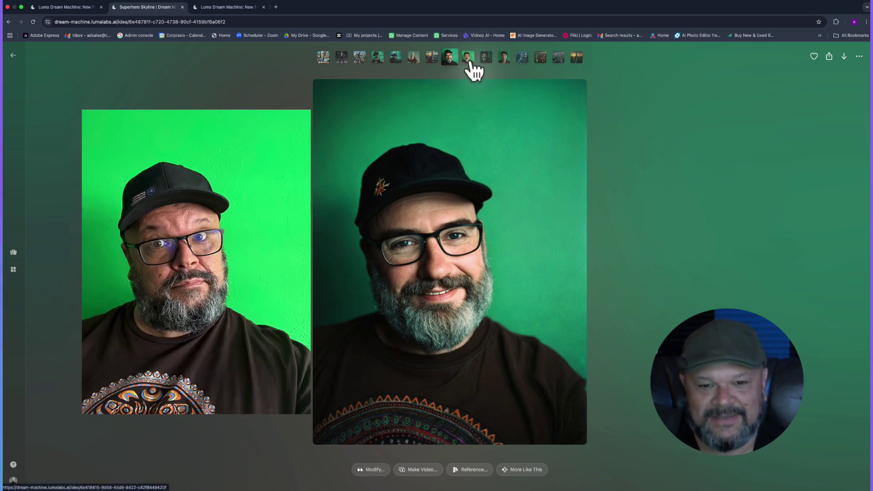
pyautogui.click(471, 64)
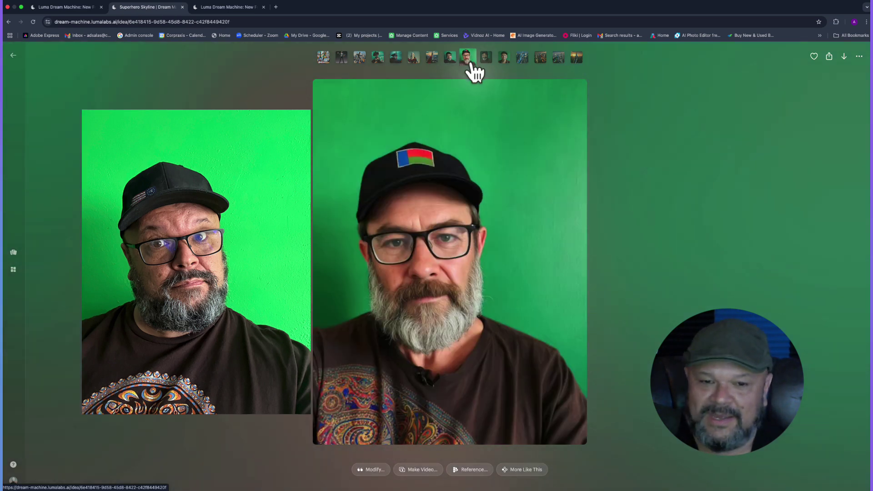
pyautogui.click(488, 66)
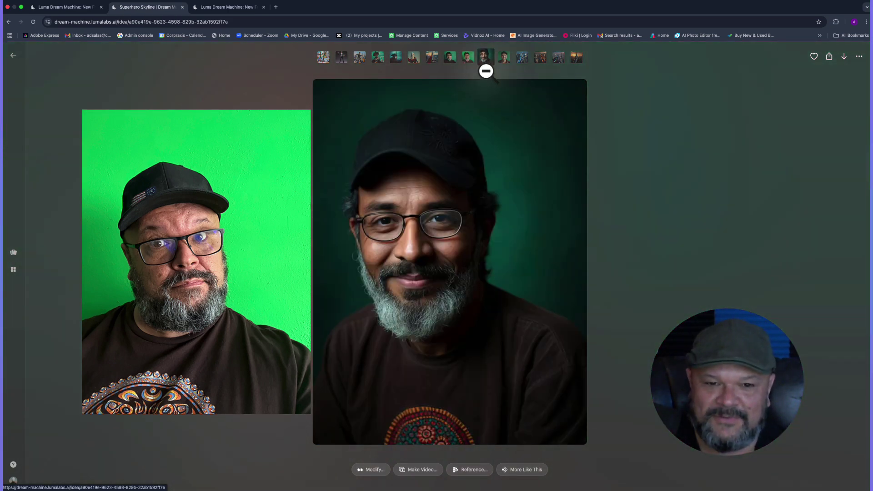
pyautogui.click(509, 64)
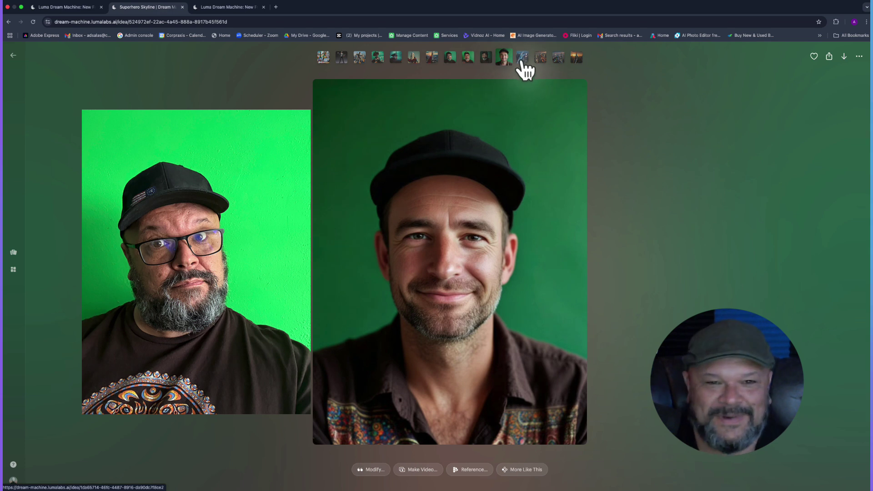
# Browse the board's images to the black Trans Am and start a video using it as the first keyframe.
pyautogui.click(395, 61)
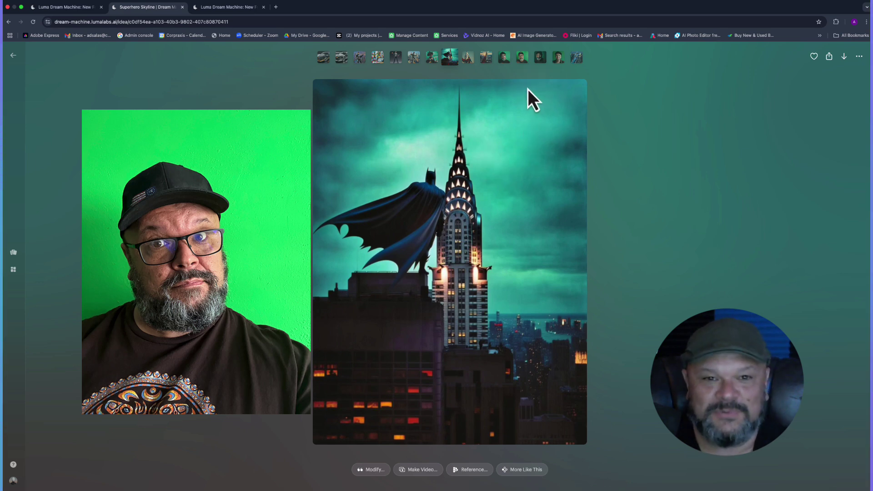
pyautogui.click(376, 62)
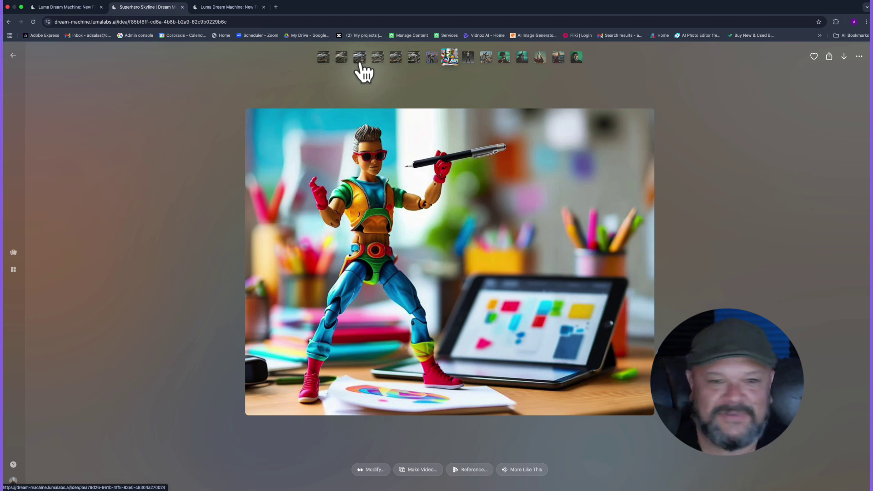
pyautogui.click(359, 60)
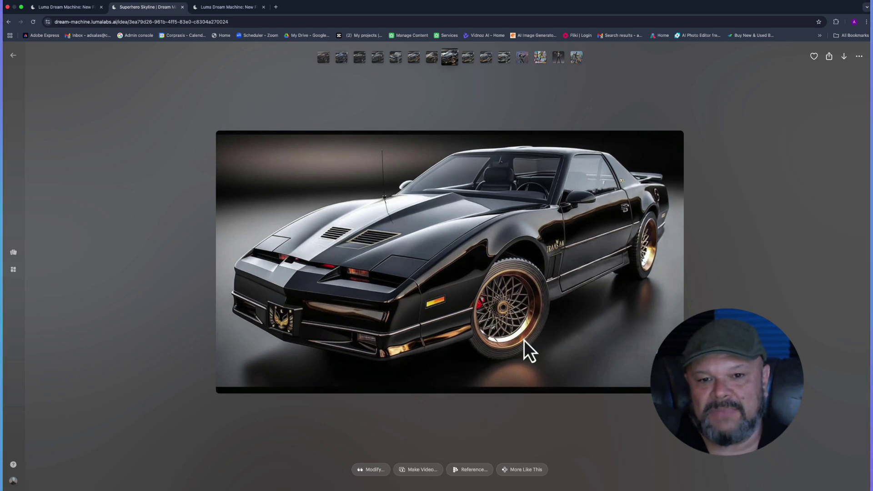
pyautogui.click(422, 470)
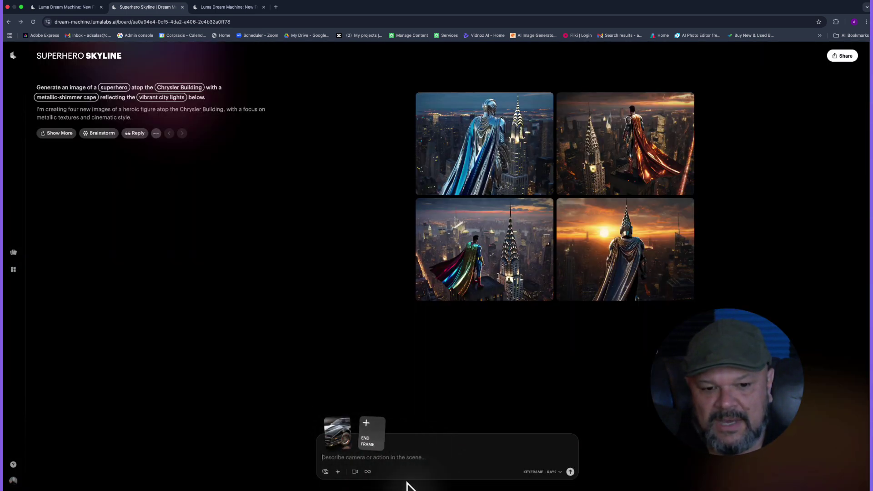
# Generate the Trans Am video without an end frame, using the prompt "camera rotates from left to right showcasing the car".
pyautogui.click(370, 429)
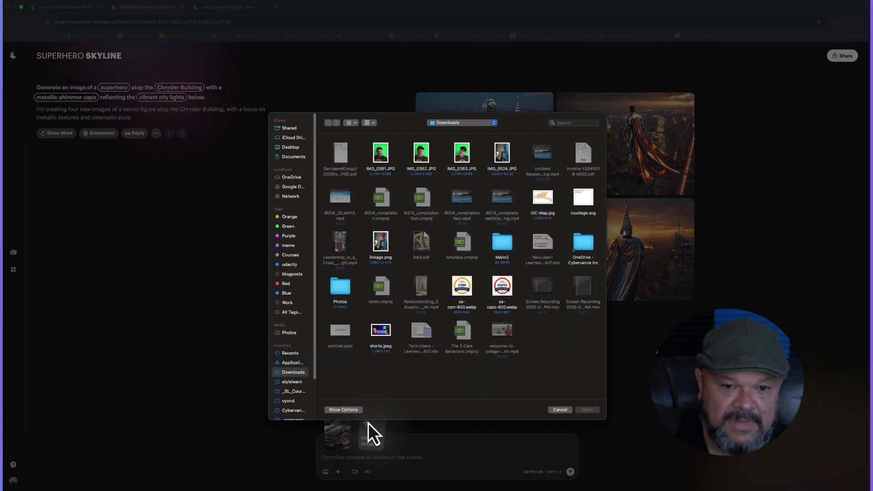
pyautogui.click(559, 410)
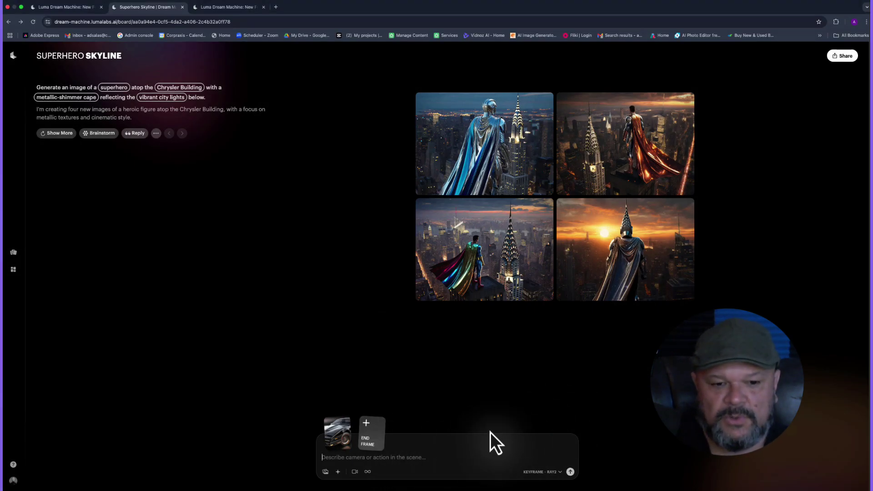
pyautogui.write('camera rot')
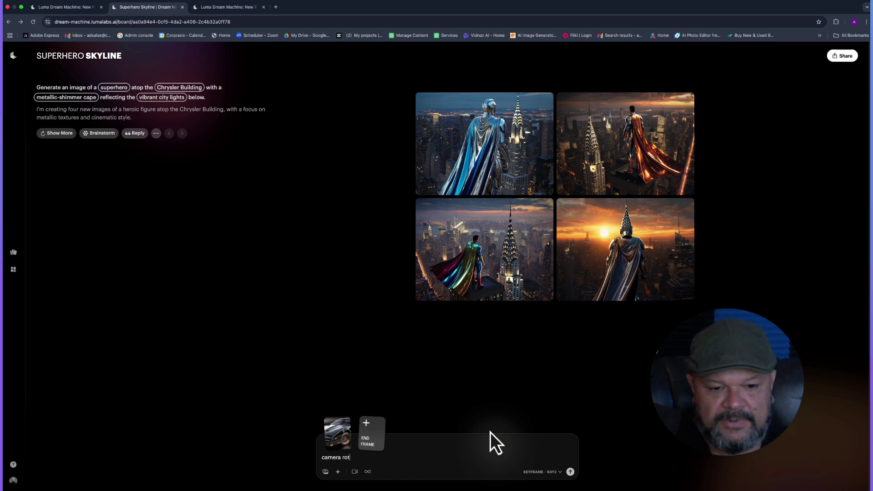
pyautogui.write('ates')
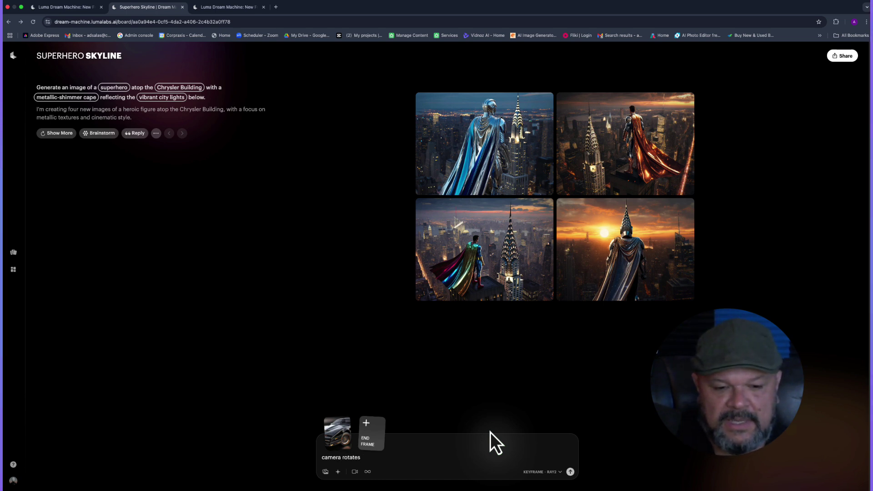
pyautogui.write('from lef')
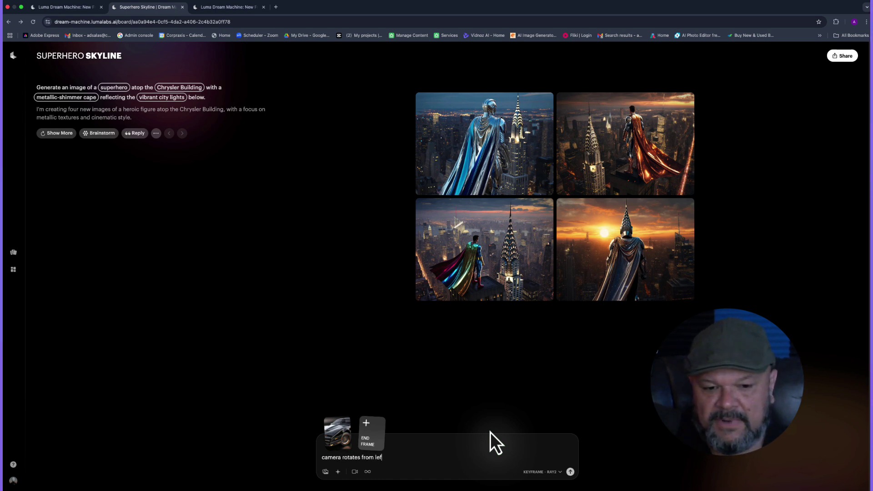
pyautogui.write('t to right ')
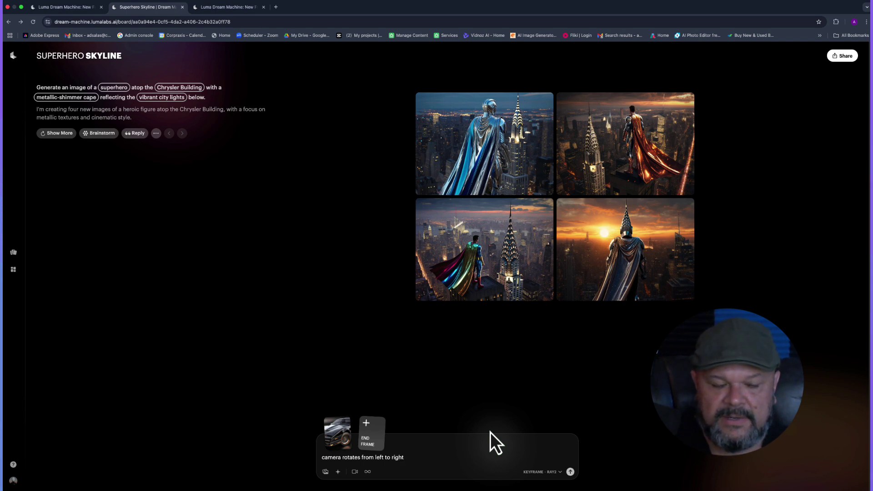
pyautogui.write('showca')
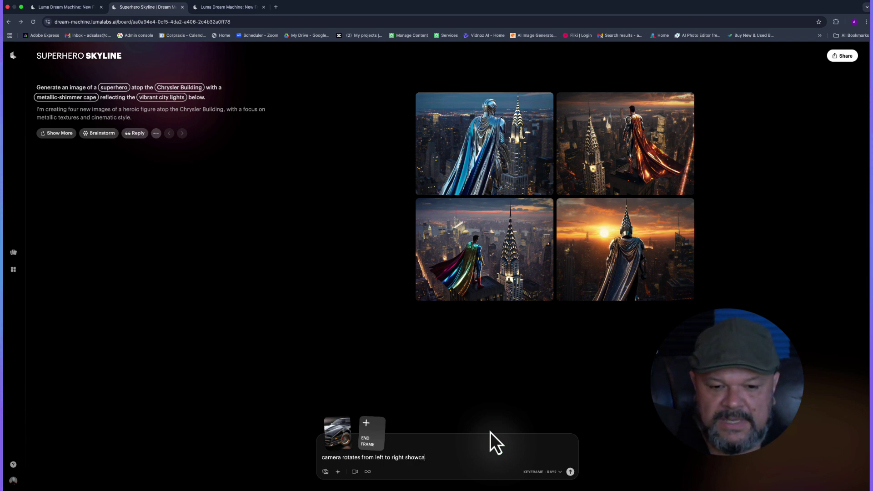
pyautogui.write('sing the car')
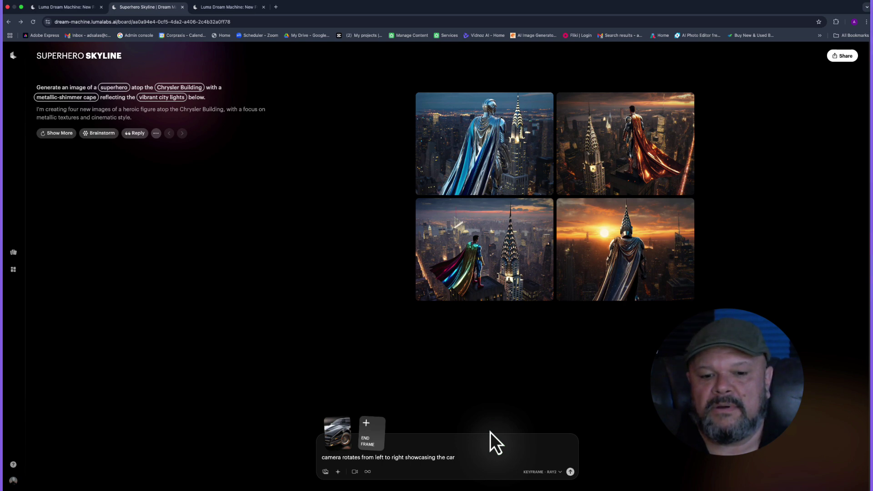
pyautogui.press('Return')
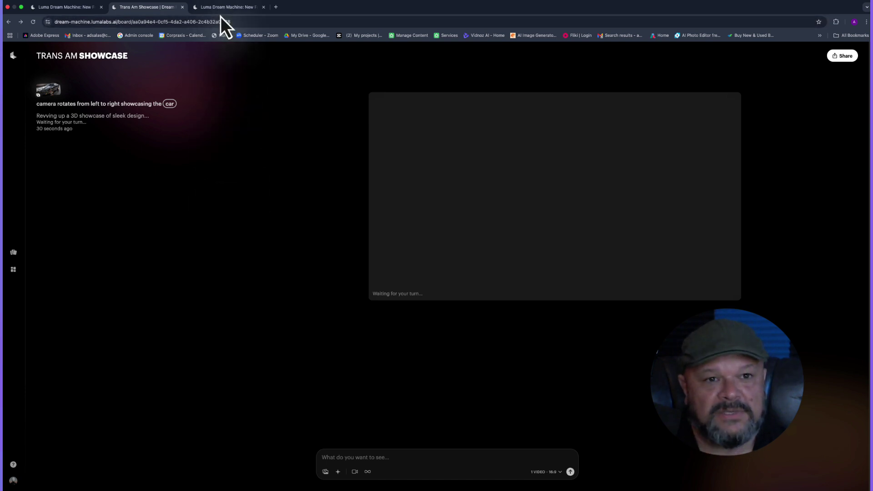
# Close the duplicate Luma Dream Machine landing page and return to the Trans Am Showcase board.
pyautogui.click(211, 9)
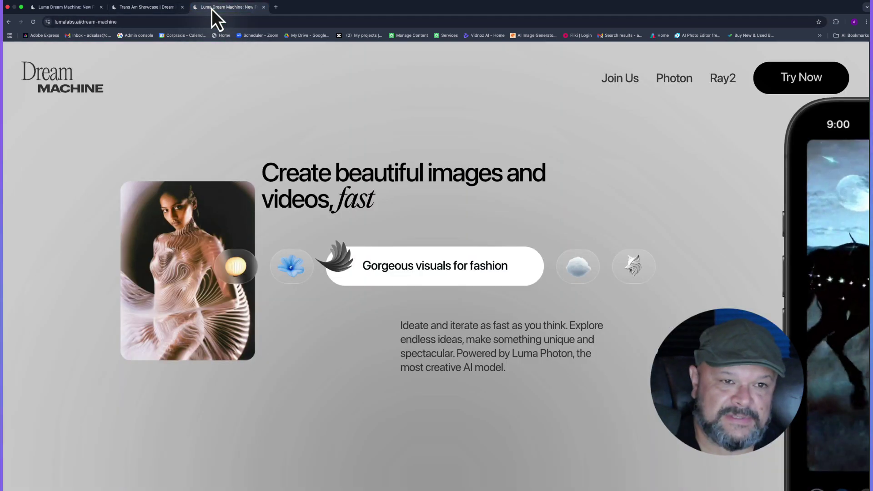
pyautogui.click(263, 6)
pyautogui.click(88, 9)
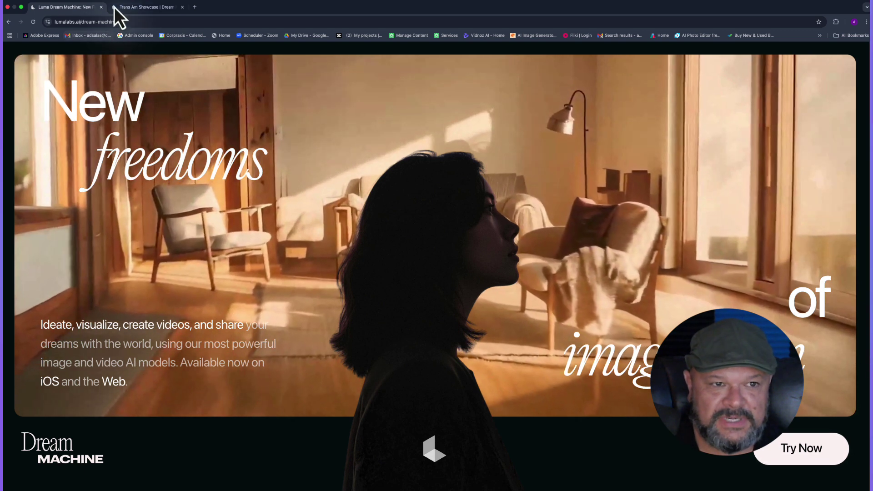
pyautogui.click(132, 8)
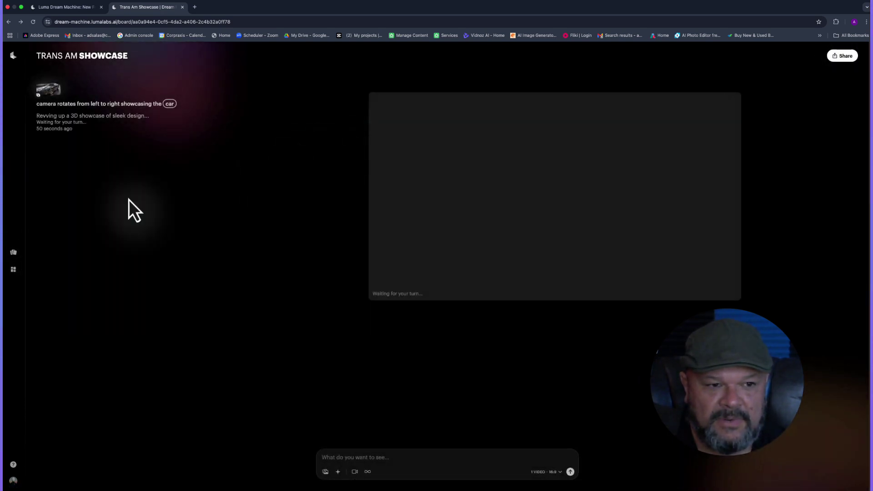
# Create a new board from the boards overview and fill its prompt with the "Camera pulls out to show the scenic landscape" suggestion.
pyautogui.click(13, 253)
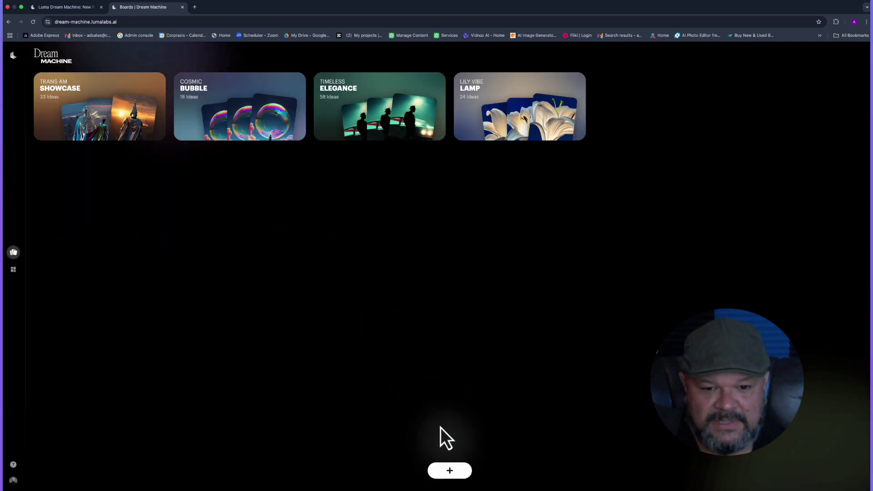
pyautogui.click(447, 474)
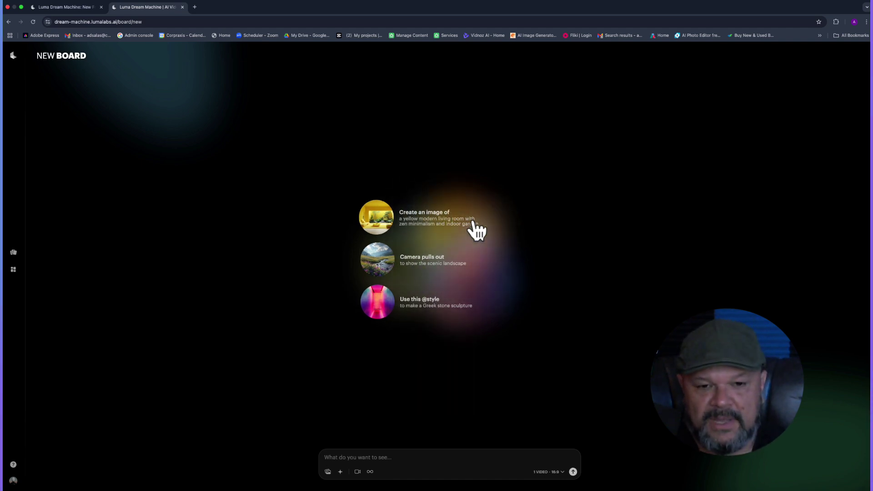
pyautogui.click(427, 267)
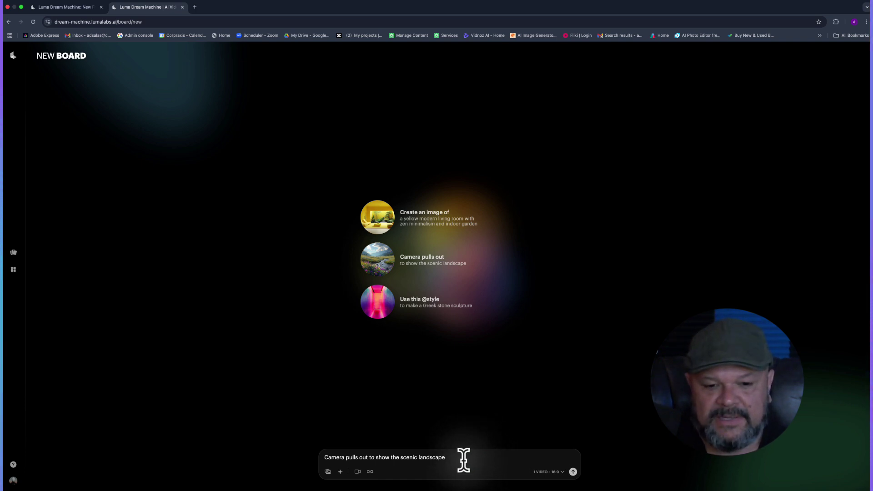
# Replace "the scenic landscape" in the prompt with "two construction workers arguing" and submit it for video generation.
pyautogui.moveTo(462, 460); pyautogui.dragTo(484, 459)
pyautogui.click(390, 459)
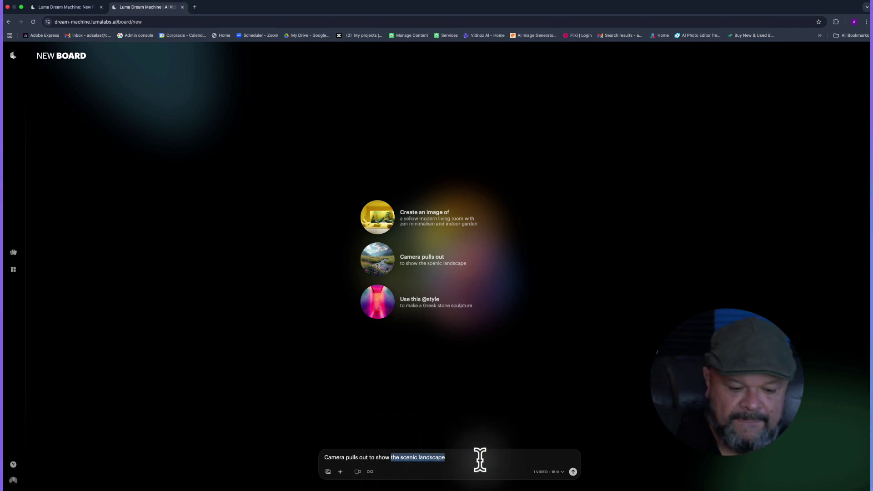
pyautogui.write('to')
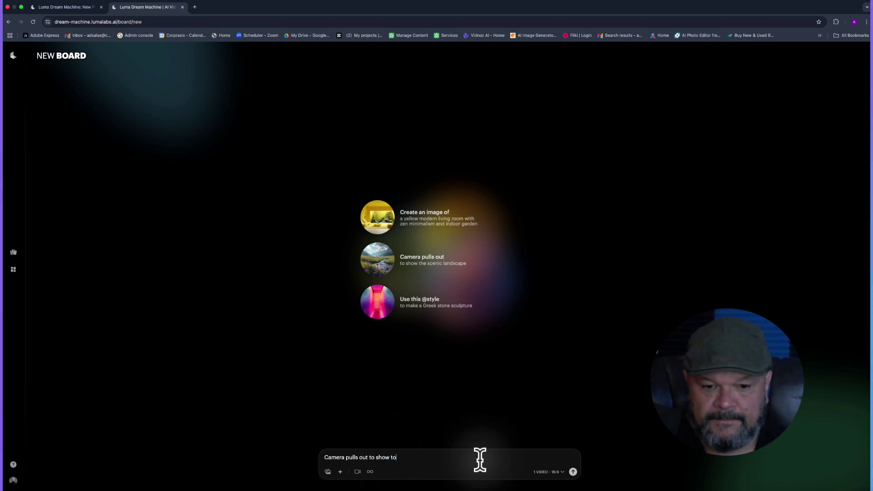
pyautogui.press('BackSpace')
pyautogui.write('wo constru')
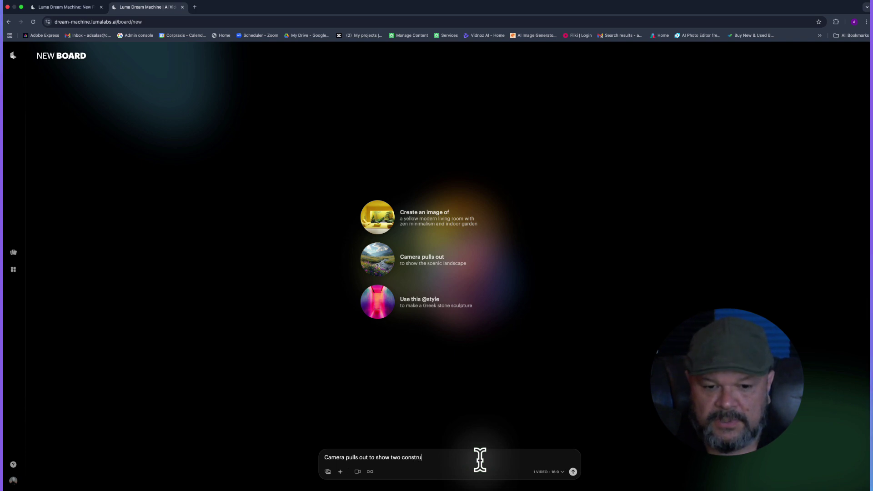
pyautogui.write('ction worker')
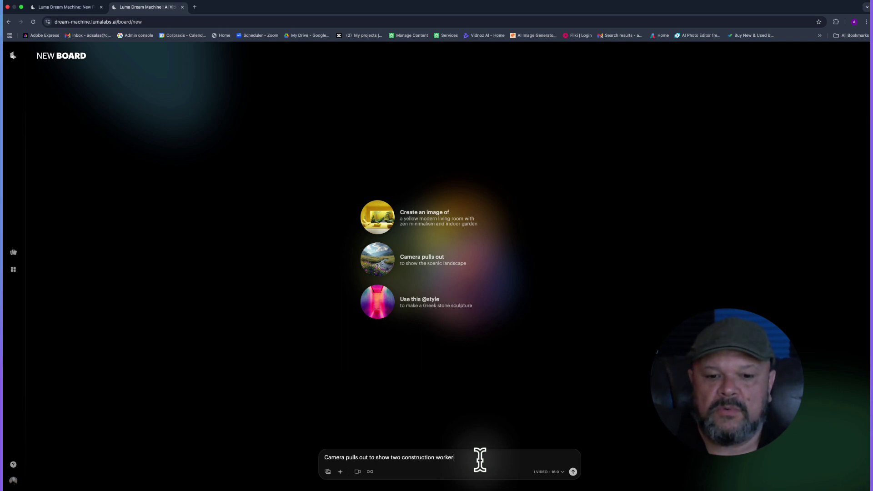
pyautogui.write('s')
pyautogui.write(' ar')
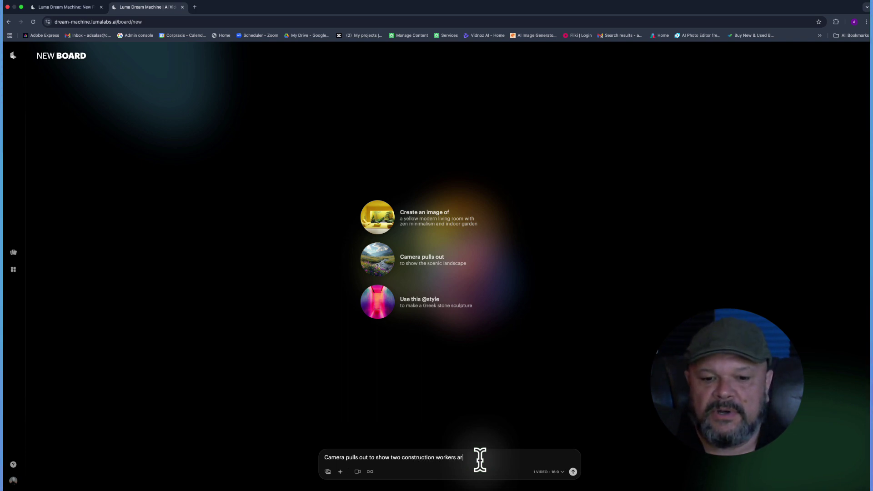
pyautogui.write('guing')
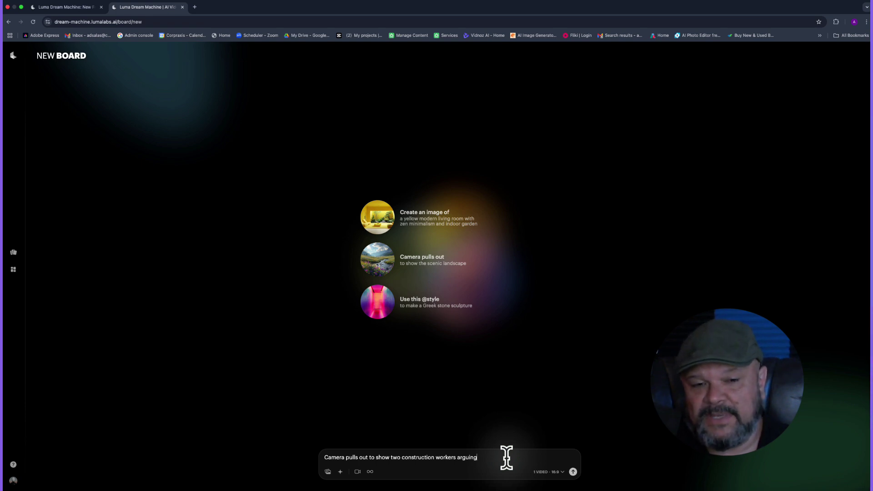
pyautogui.press('Return')
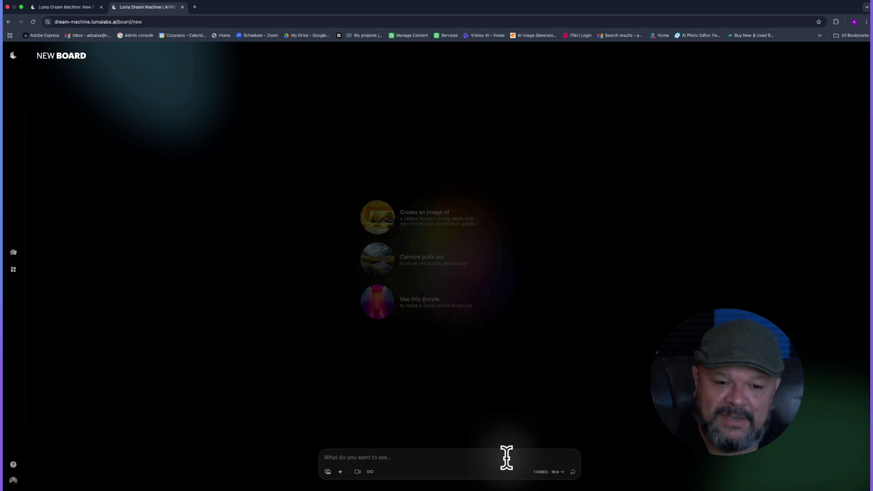